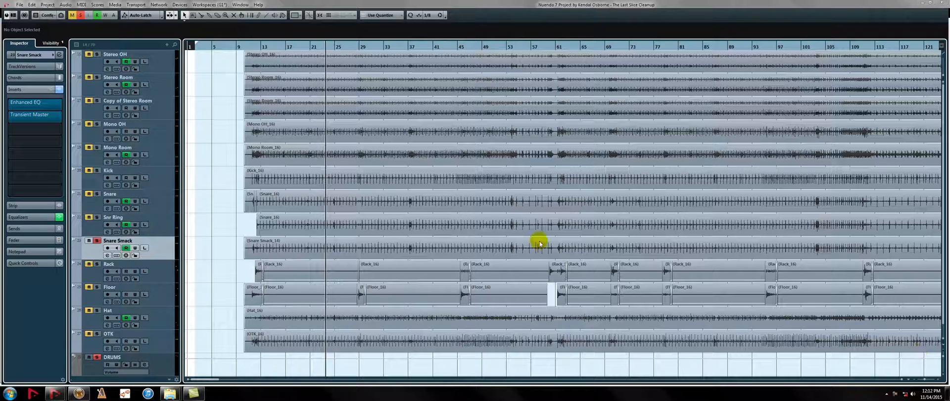
# Solo the Snare track and show the drum tracks' volume automation lanes
pyautogui.keyDown('ctrl'); pyautogui.click(97, 194); pyautogui.keyUp('ctrl')
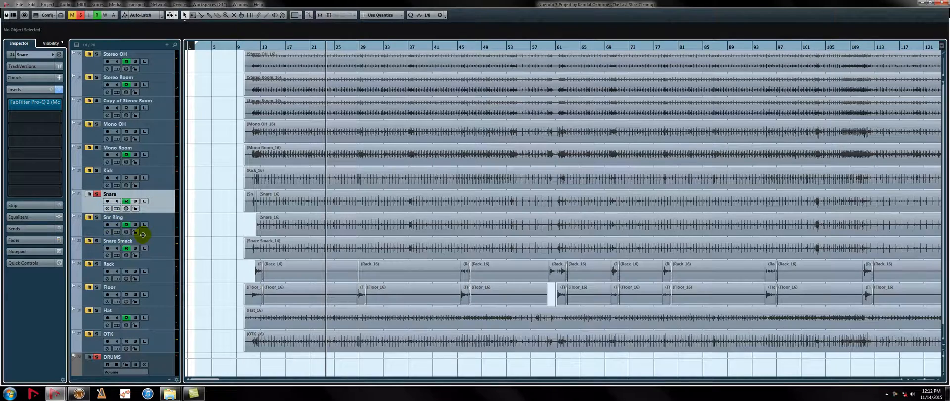
pyautogui.press('a')
pyautogui.scroll(-3, 505, 282)
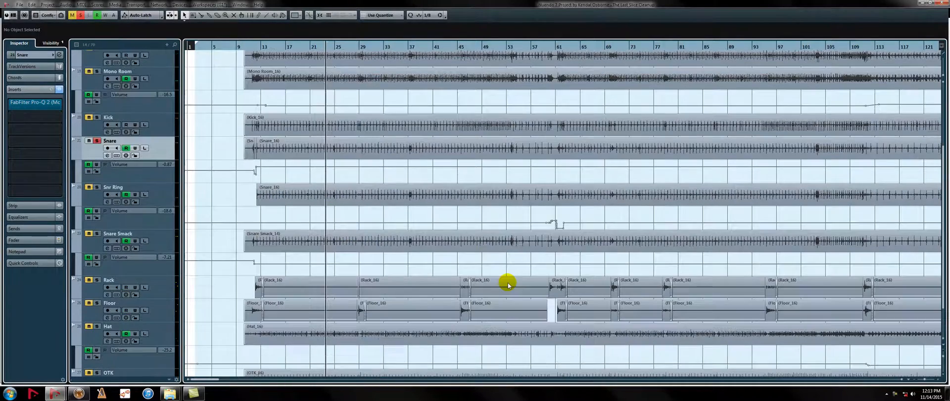
# Examine the volume automation on the Snare, Snr Ring and Snare Smack tracks at several timeline zoom levels, ending near the song's start
pyautogui.press('g')
pyautogui.press('g')
pyautogui.press('g')
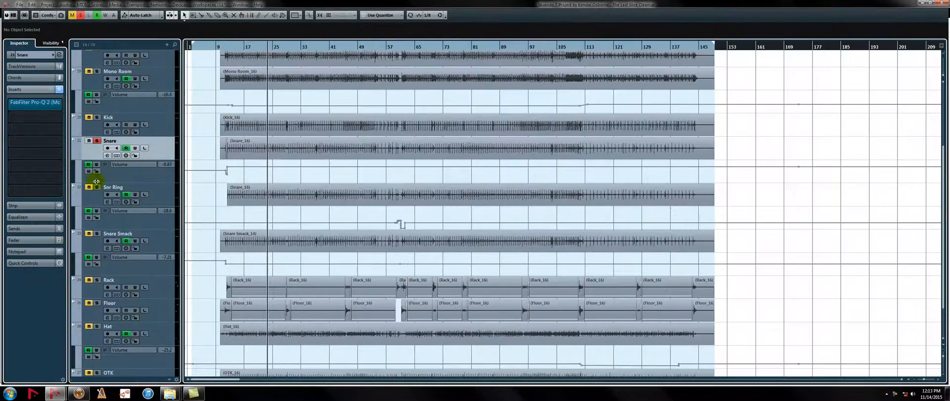
pyautogui.press('h')
pyautogui.press('h')
pyautogui.press('h')
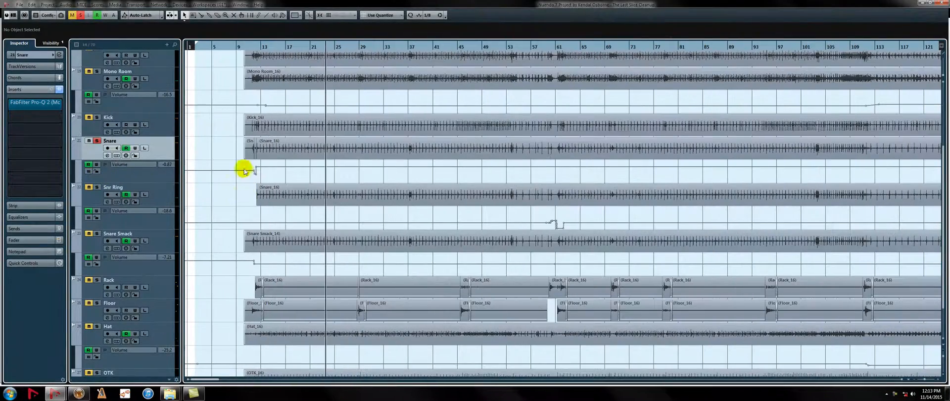
pyautogui.press('h')
pyautogui.press('h')
pyautogui.press('h')
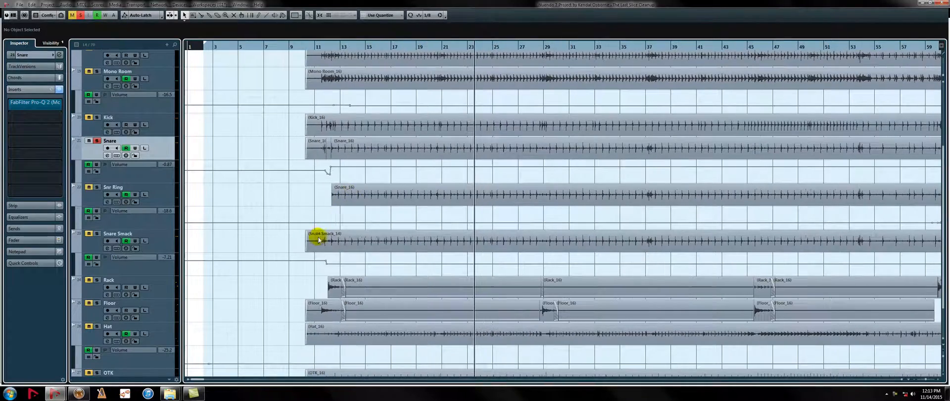
pyautogui.press('h')
pyautogui.press('g')
pyautogui.press('g')
pyautogui.press('g')
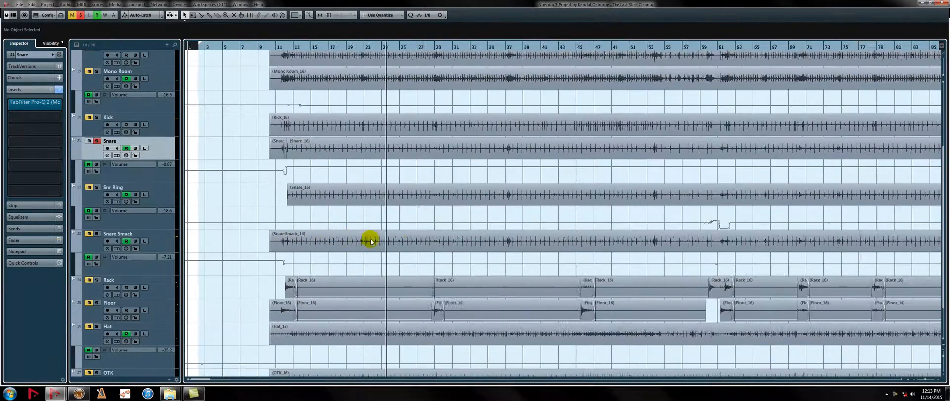
pyautogui.press('g')
pyautogui.press('g')
pyautogui.press('g')
pyautogui.press('g')
pyautogui.press('h')
pyautogui.press('h')
pyautogui.press('h')
pyautogui.press('h')
pyautogui.press('h')
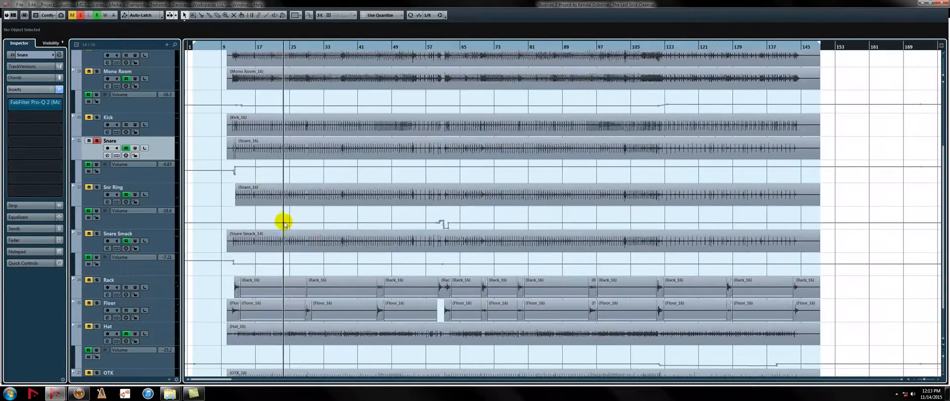
pyautogui.press('h')
pyautogui.press('h')
pyautogui.press('h')
pyautogui.press('h')
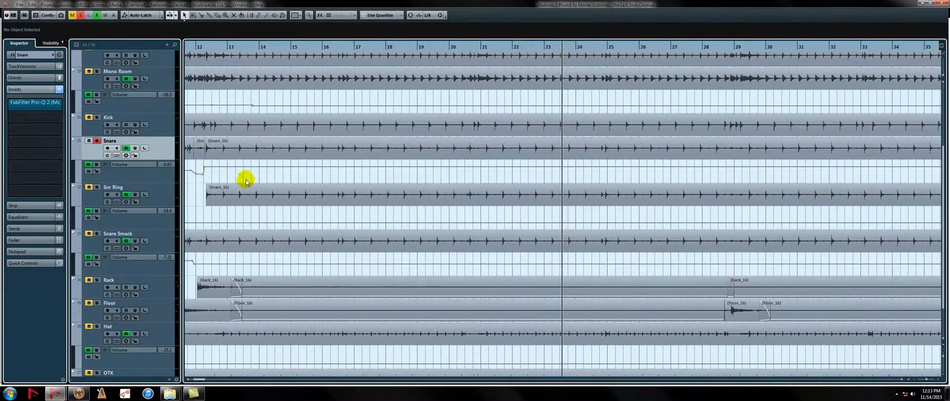
pyautogui.press('g')
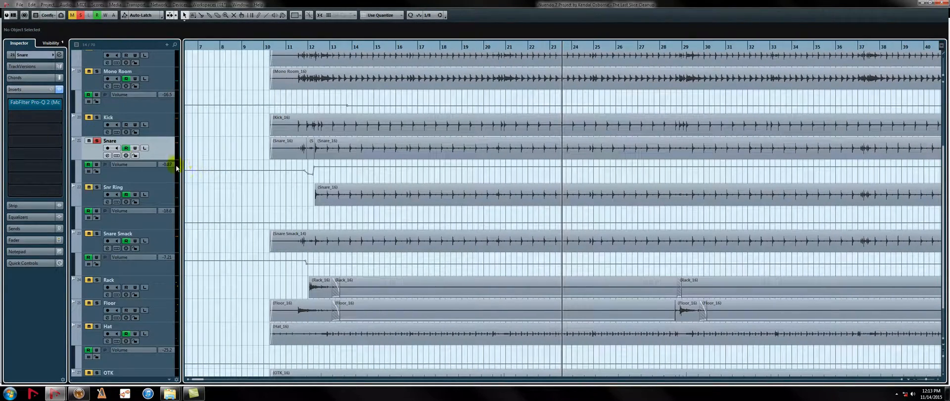
# Review the FabFilter Pro-Q 2 equalizer curve inserted on the Snare track and close the plug-in
pyautogui.click(98, 142)
pyautogui.click(53, 105)
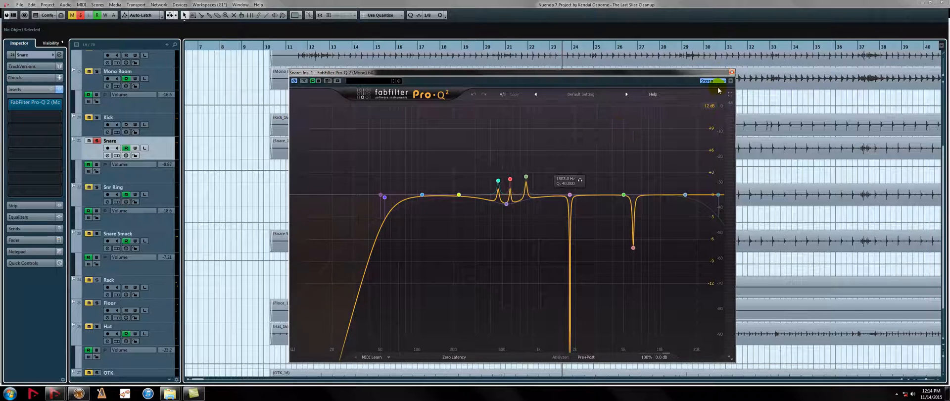
pyautogui.click(731, 71)
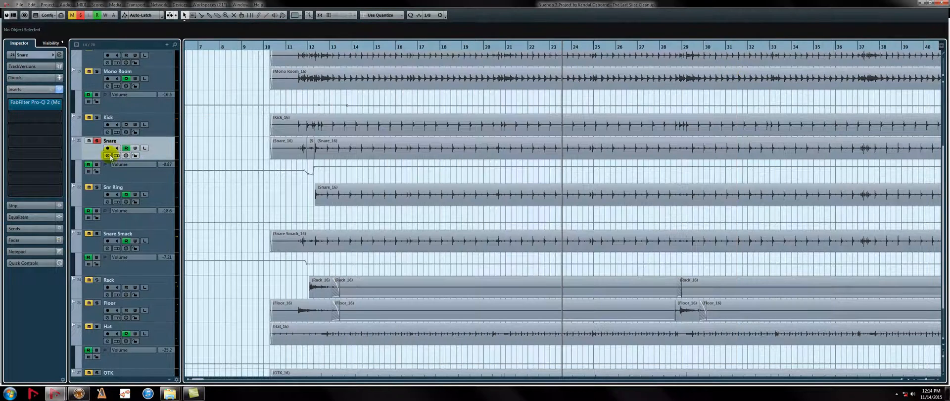
# Solo the Snr Ring track and check the attack and sustain settings of its Transient Master insert
pyautogui.click(95, 188)
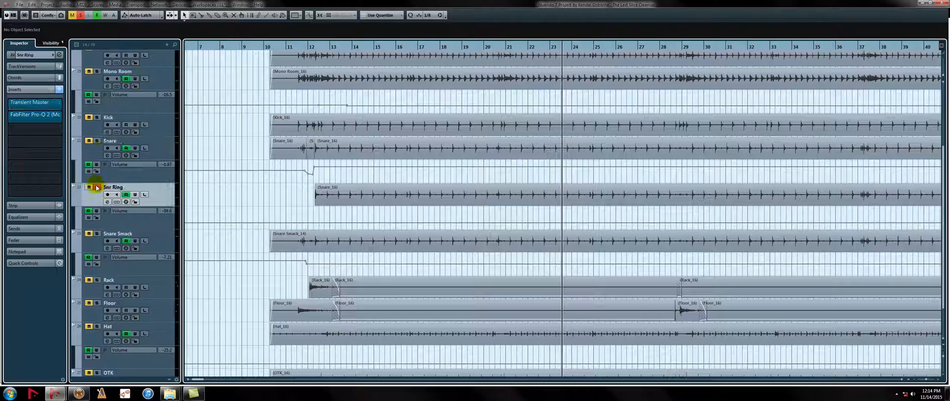
pyautogui.click(41, 103)
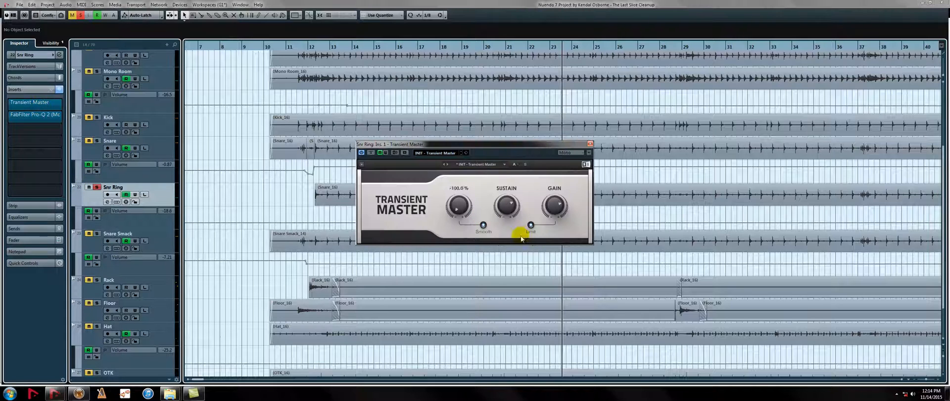
pyautogui.moveTo(463, 197)
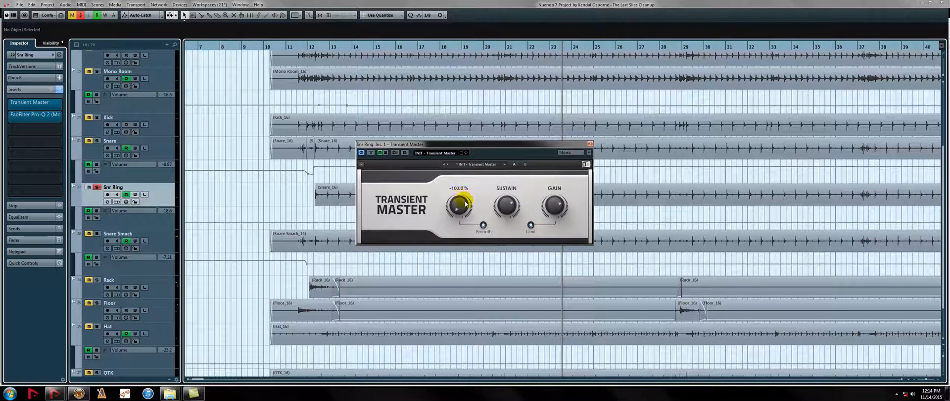
pyautogui.moveTo(504, 207)
pyautogui.click(589, 144)
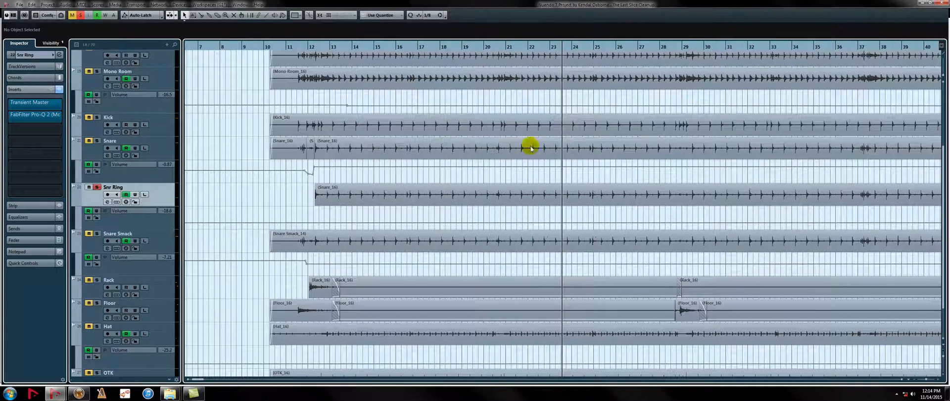
# Review Snr Ring's FabFilter Pro-Q 2 curve during playback and try a higher level on its channel fader
pyautogui.click(48, 118)
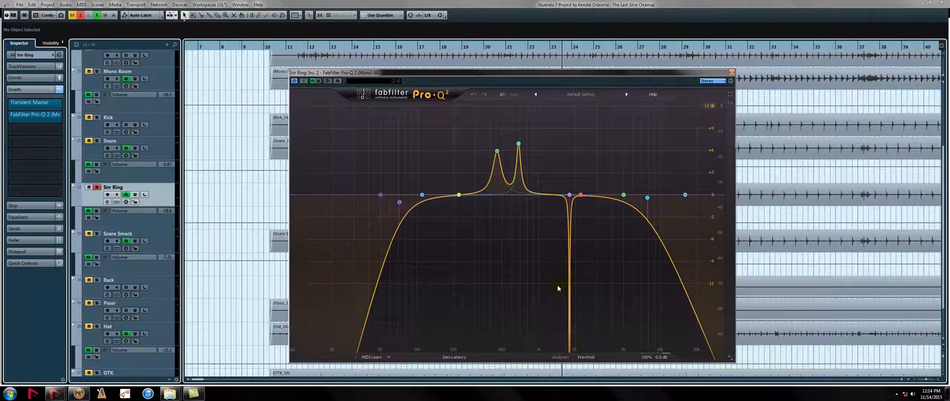
pyautogui.press('space')
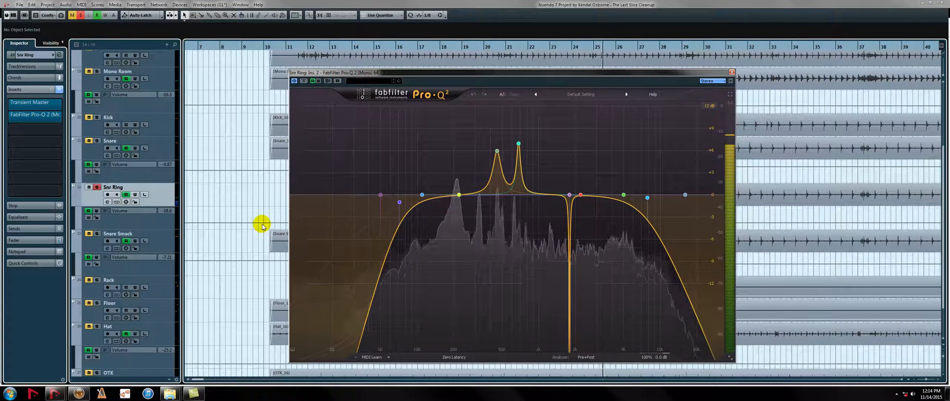
pyautogui.click(731, 73)
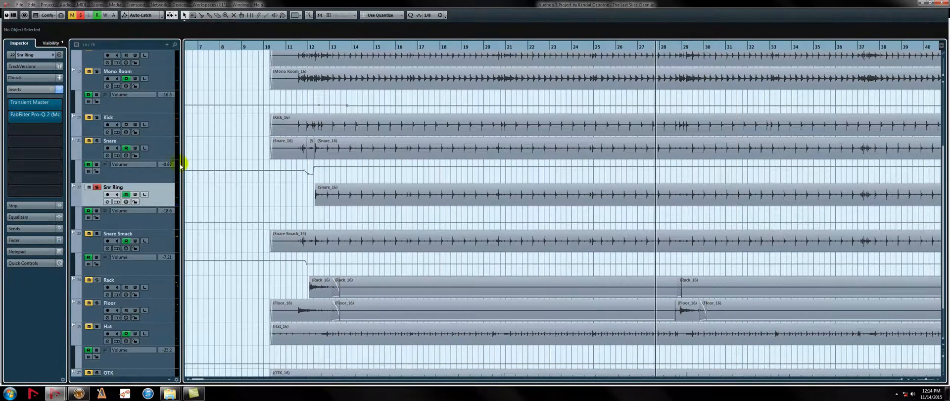
pyautogui.click(39, 240)
pyautogui.moveTo(21, 232); pyautogui.dragTo(22, 216)
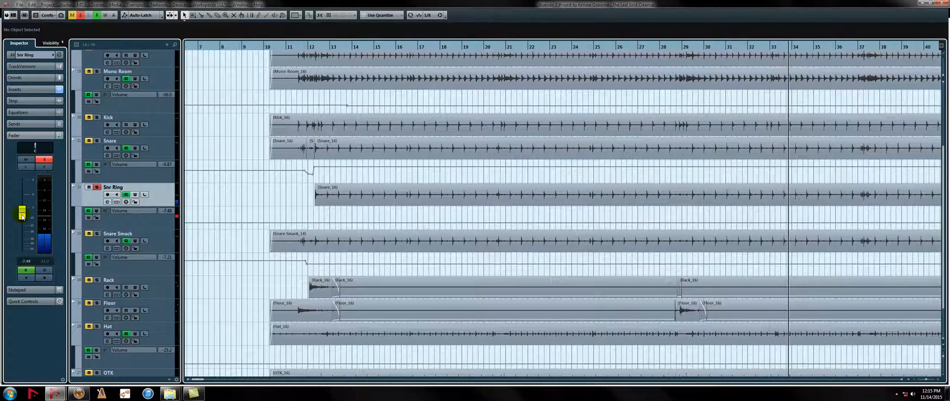
# Solo the Snare Smack track and open its Transient Master insert for inspection
pyautogui.click(91, 234)
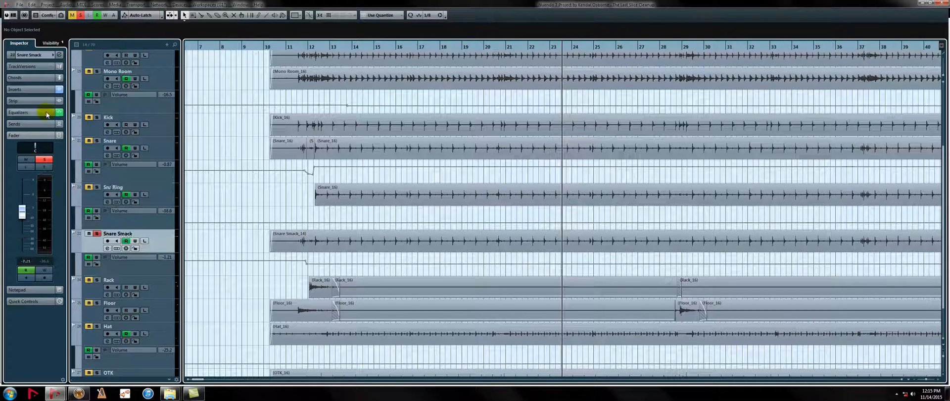
pyautogui.click(36, 90)
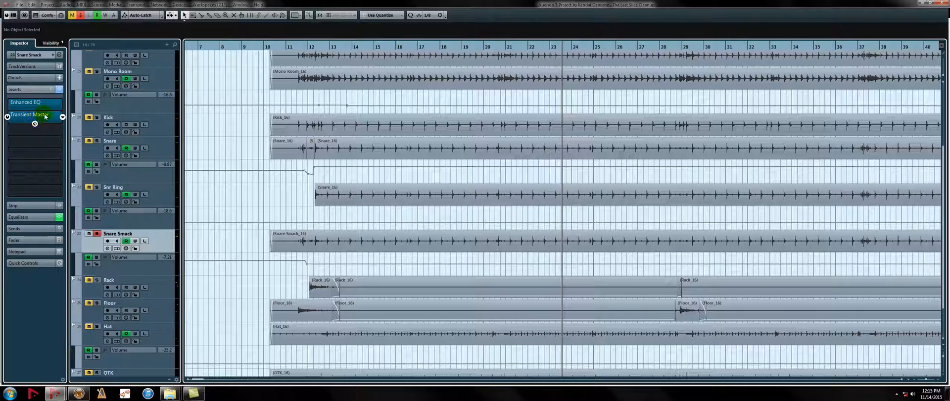
pyautogui.click(45, 116)
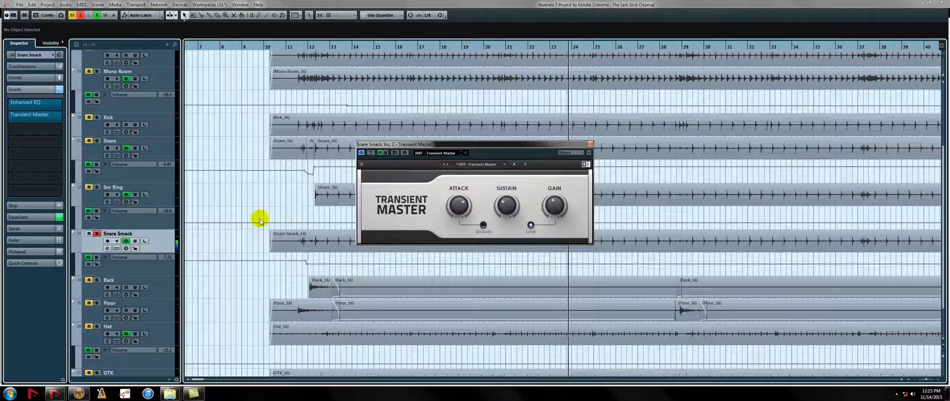
# Try a higher Snare Smack channel fader level during playback, bring it back down and stop playback
pyautogui.click(36, 240)
pyautogui.moveTo(22, 214); pyautogui.dragTo(22, 209)
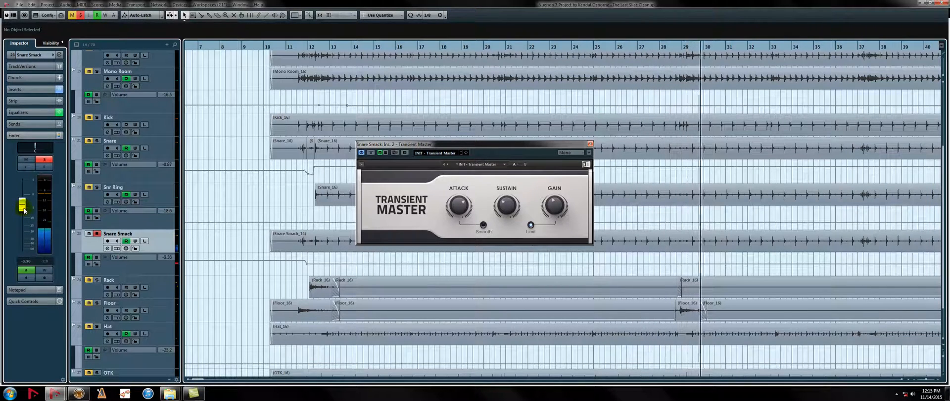
pyautogui.moveTo(22, 209); pyautogui.dragTo(26, 215)
pyautogui.press('space')
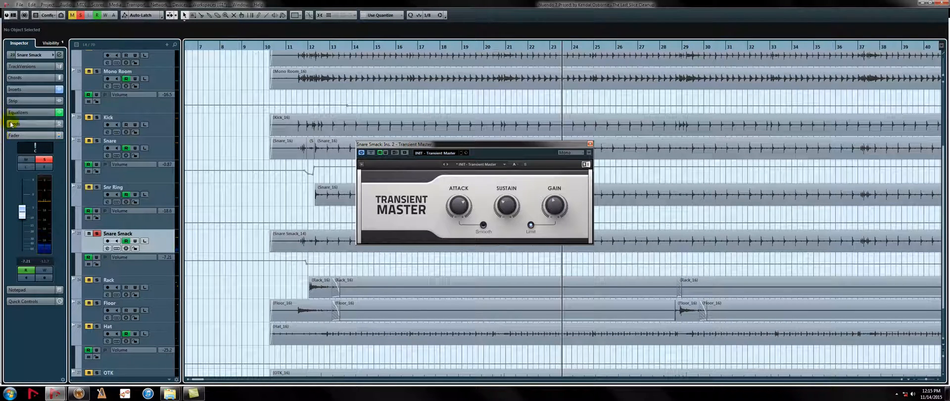
# Review the Enhanced EQ settings inserted on the Snare Smack track and close the plug-in
pyautogui.click(22, 89)
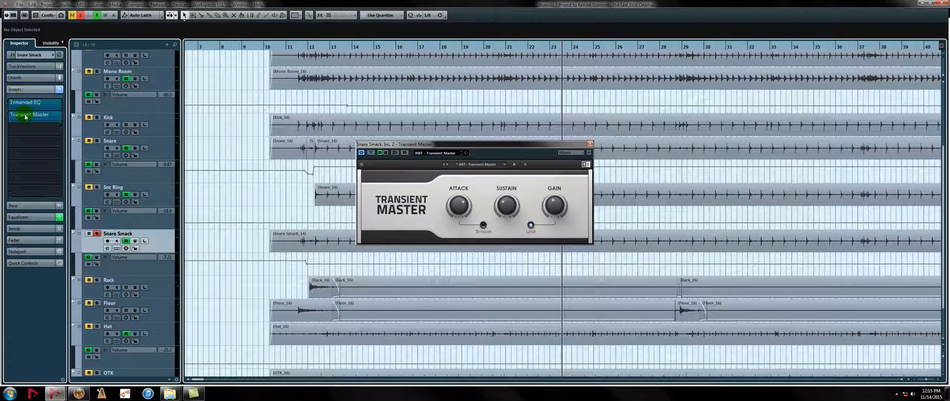
pyautogui.click(35, 103)
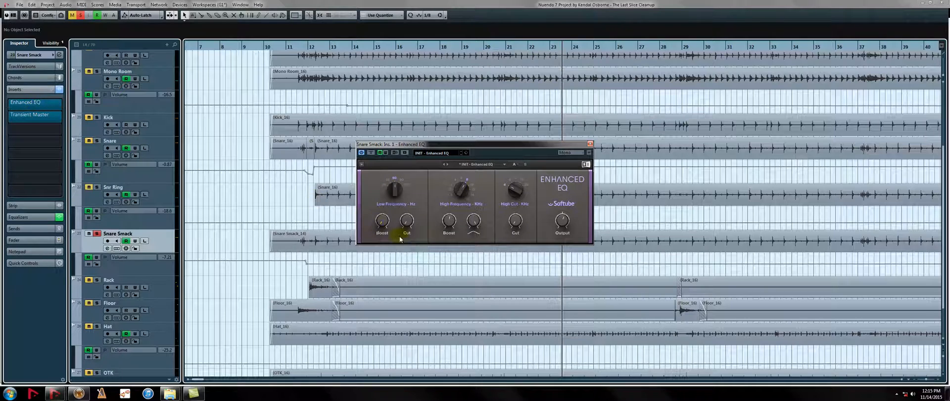
pyautogui.click(590, 144)
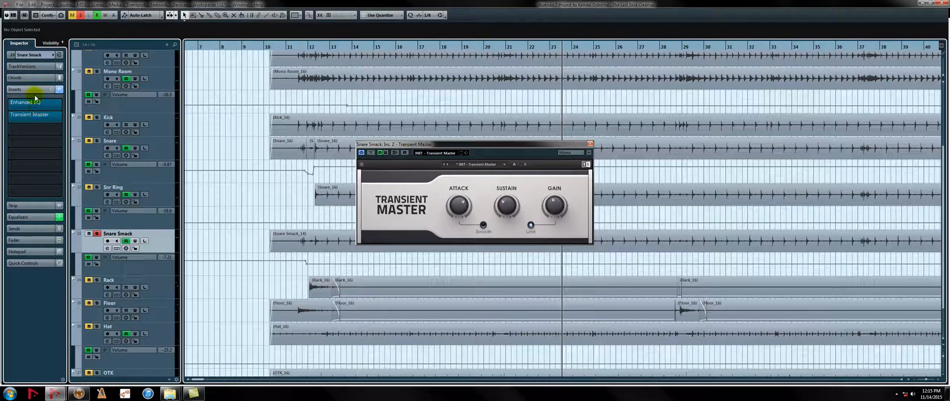
# Listen to the Snare track soloed, adding Snr Ring and Snare Smack to the solo one after the other
pyautogui.moveTo(43, 133)
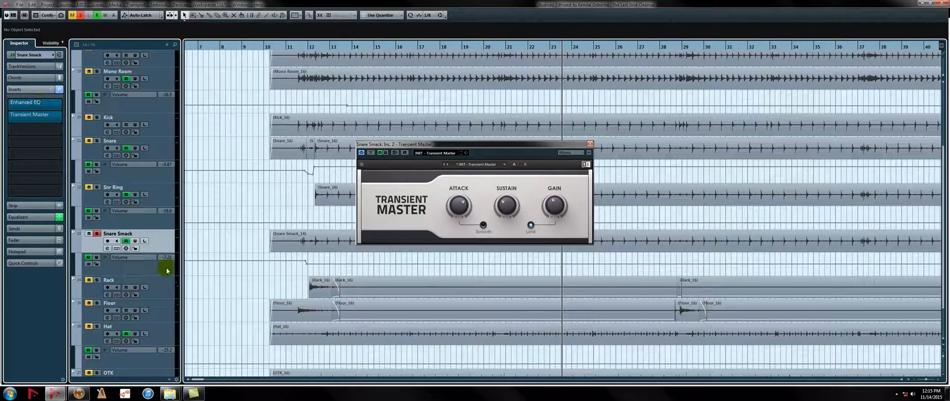
pyautogui.click(97, 141)
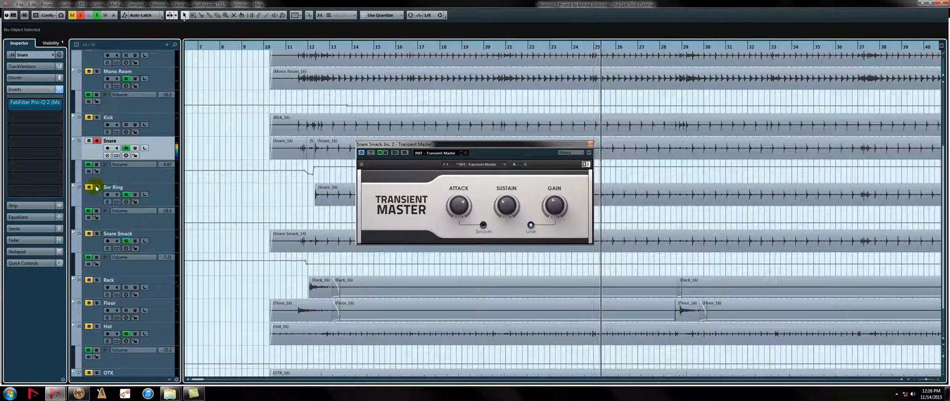
pyautogui.click(97, 187)
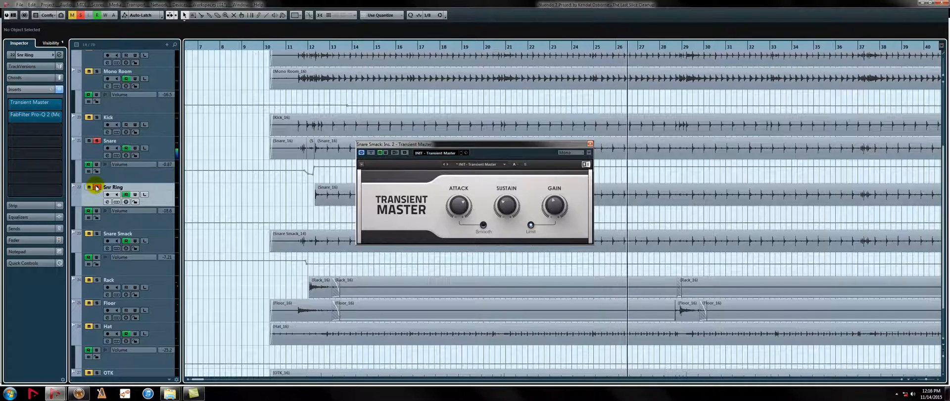
pyautogui.click(96, 235)
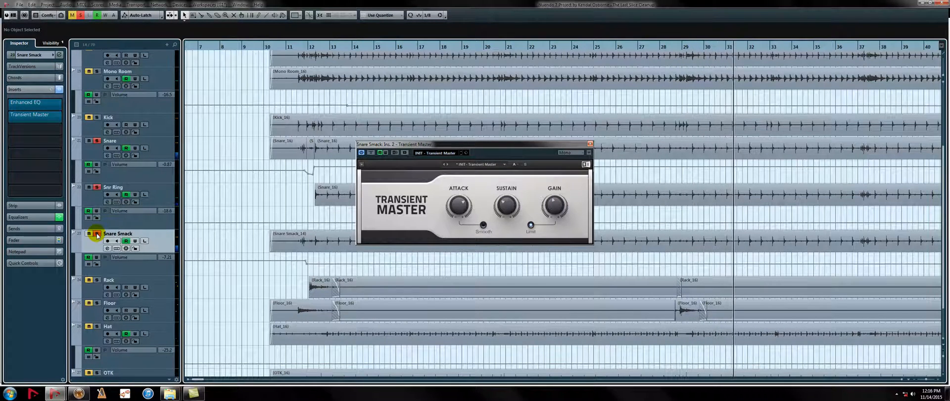
# Hide the automation lanes, leave only Snare soloed among the snare tracks, and close the Transient Master window
pyautogui.press('a')
pyautogui.click(97, 201)
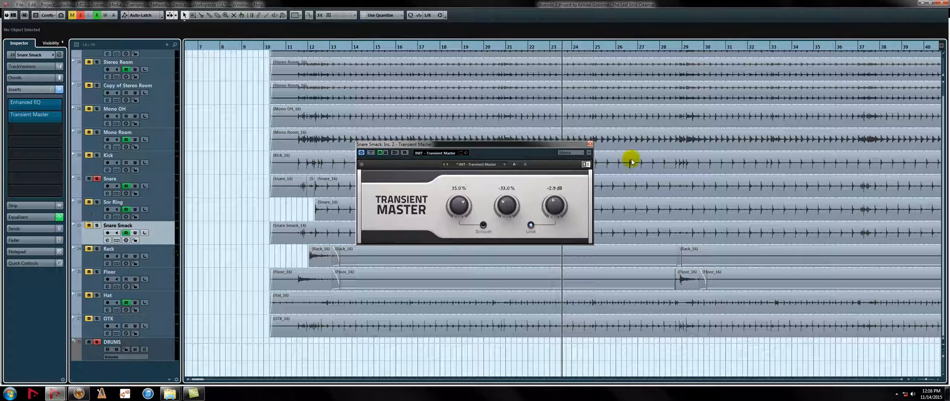
pyautogui.click(589, 144)
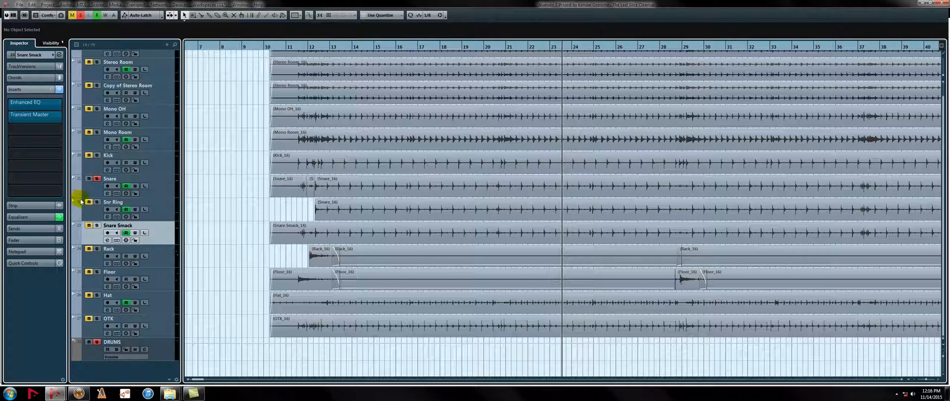
# Start playback with Snare soloed and bring in Snr Ring and Snare Smack by soloing each in turn
pyautogui.press('space')
pyautogui.click(97, 203)
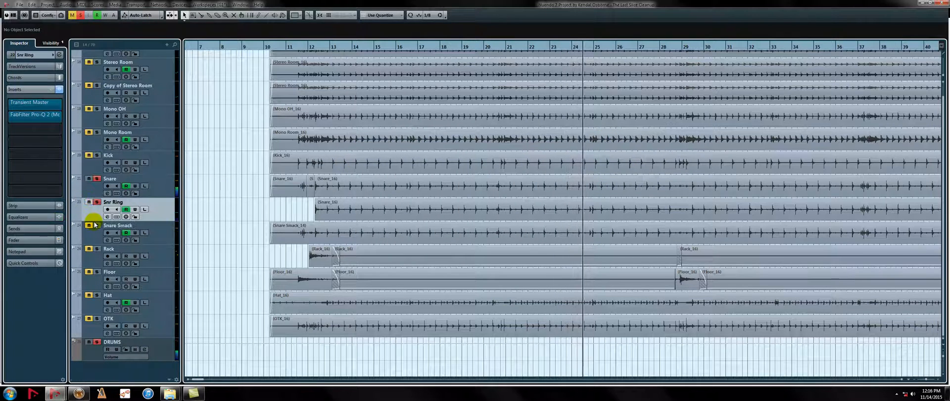
pyautogui.click(96, 226)
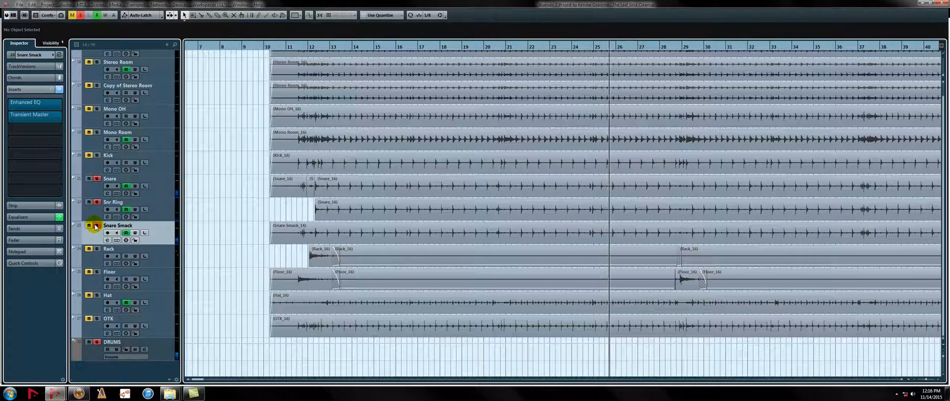
# Compare the soloed Snare with and without Snr Ring and Snare Smack by toggling the solo of both layers during playback
pyautogui.click(96, 225)
pyautogui.click(96, 203)
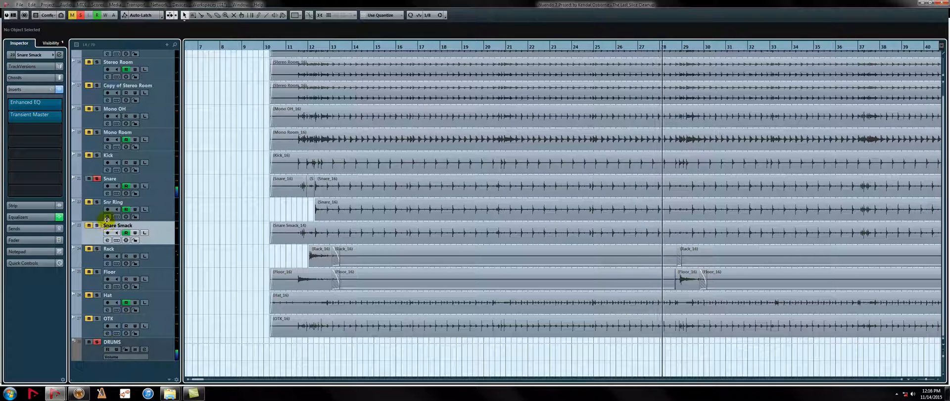
pyautogui.click(97, 226)
pyautogui.click(97, 202)
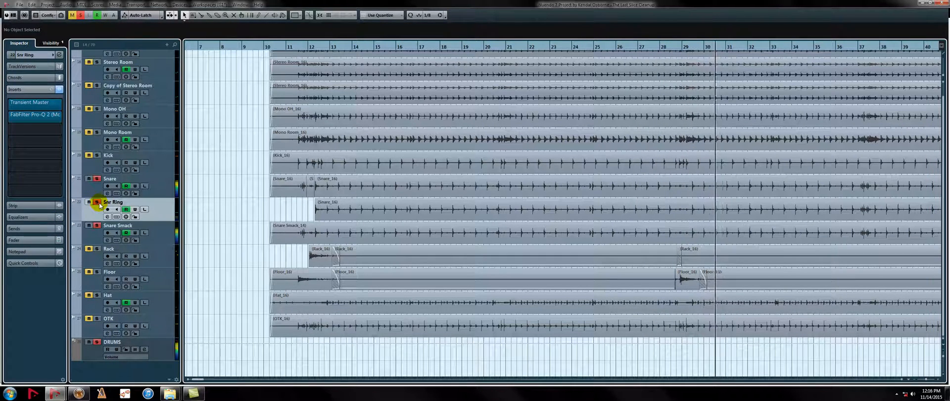
pyautogui.click(97, 202)
pyautogui.click(97, 225)
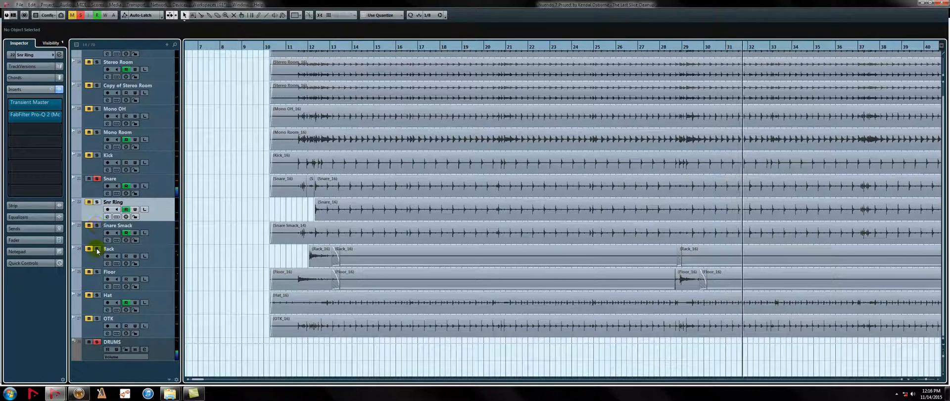
# Solo the whole DRUMS folder and listen without Snr Ring and Snare Smack, add both back to the solo, and stop playback
pyautogui.click(98, 342)
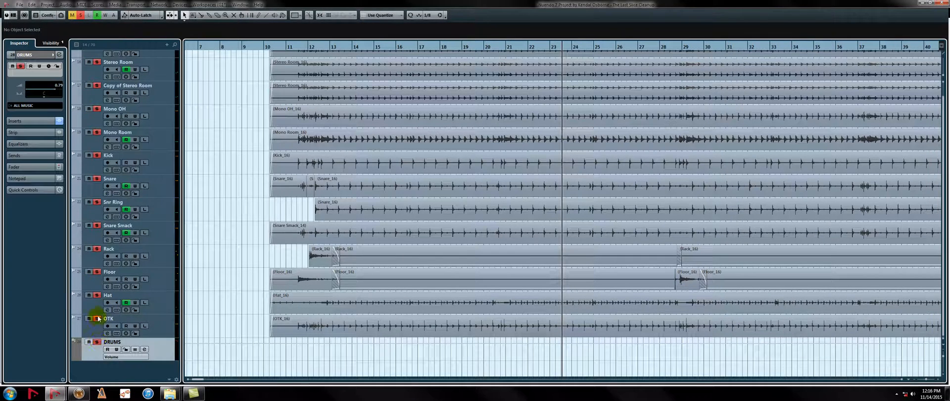
pyautogui.click(89, 202)
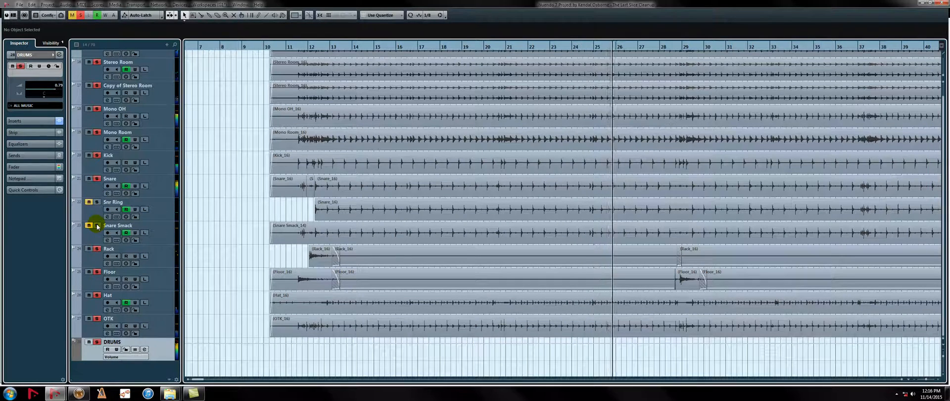
pyautogui.click(97, 226)
pyautogui.click(96, 203)
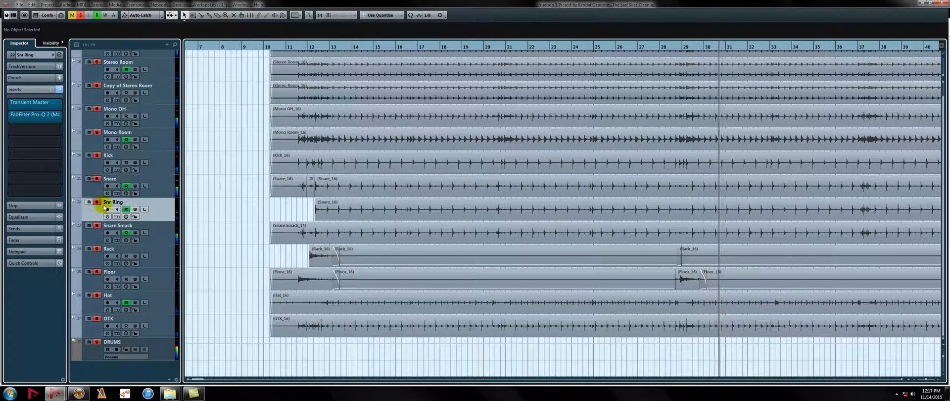
pyautogui.scroll(1, 265, 219)
pyautogui.press('space')
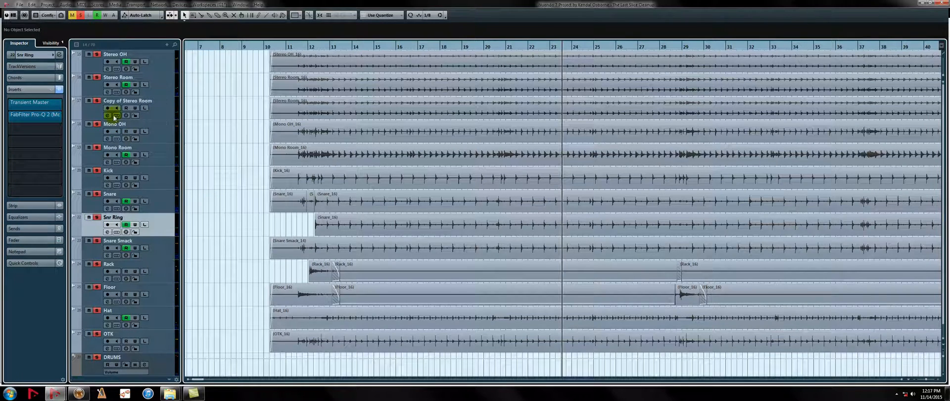
# Solo only the Stereo Room track and play it from just before bar 16
pyautogui.click(98, 79)
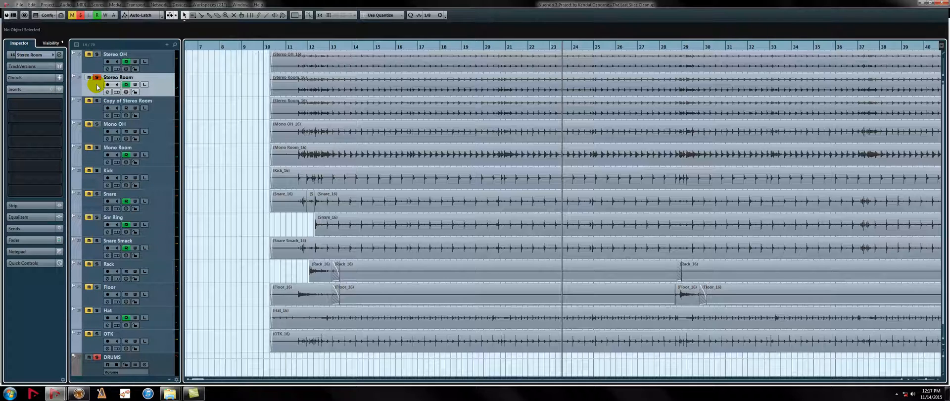
pyautogui.click(389, 46)
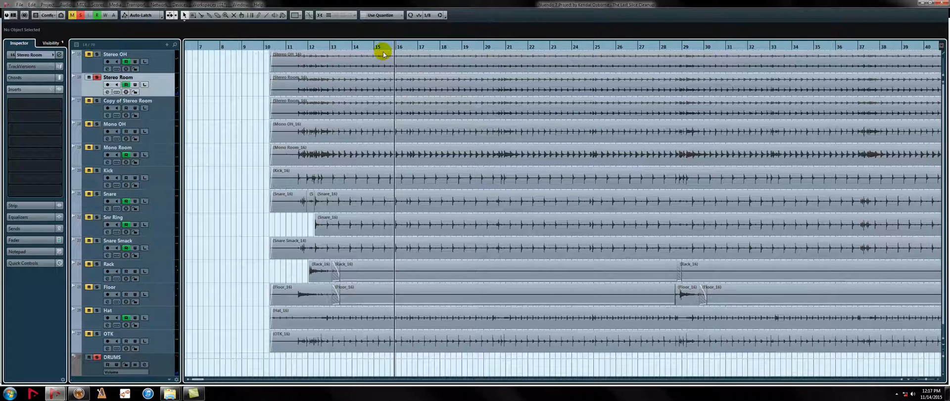
pyautogui.press('space')
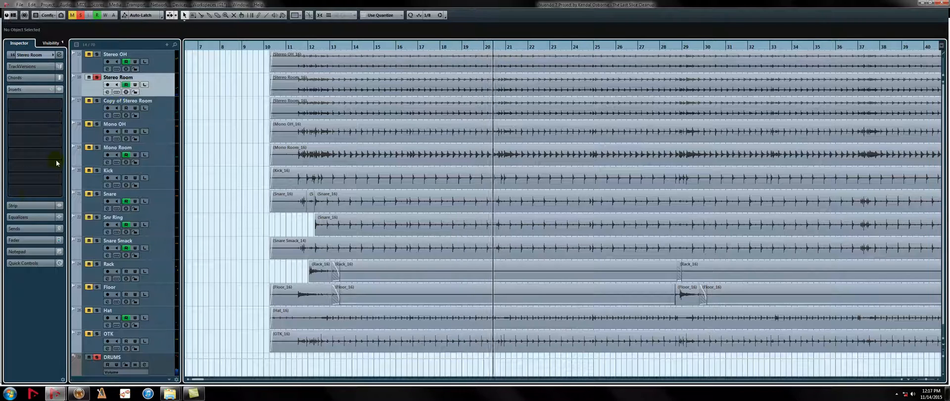
# Show the Stereo Room channel fader and try raising it to about -9.17 dB while listening, then stop playback
pyautogui.click(22, 240)
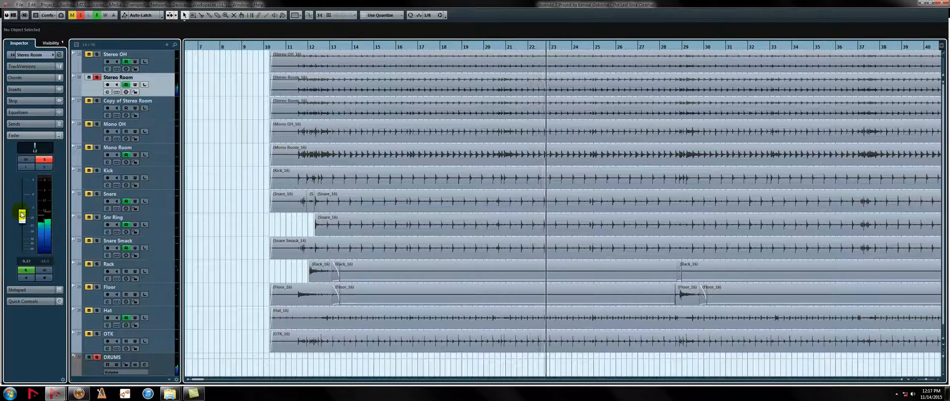
pyautogui.moveTo(22, 214); pyautogui.dragTo(18, 209)
pyautogui.press('space')
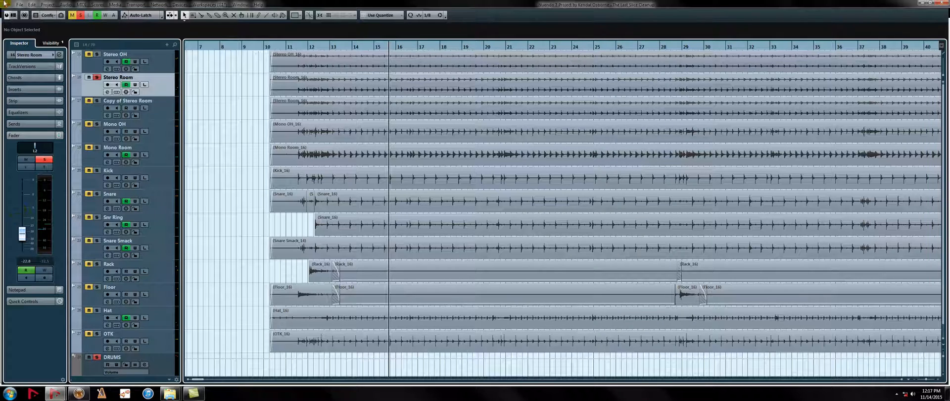
# Solo Copy of Stereo Room, review the FabFilter Pro-Q 2 curve among its inserts, and close the plug-in
pyautogui.click(97, 101)
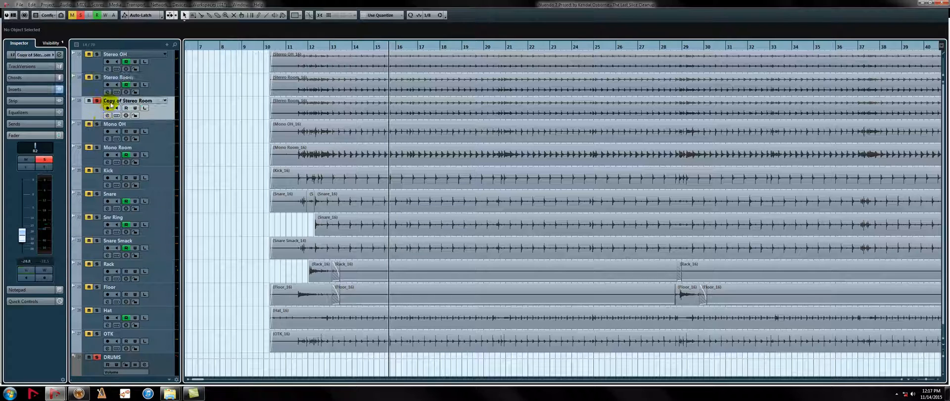
pyautogui.click(33, 89)
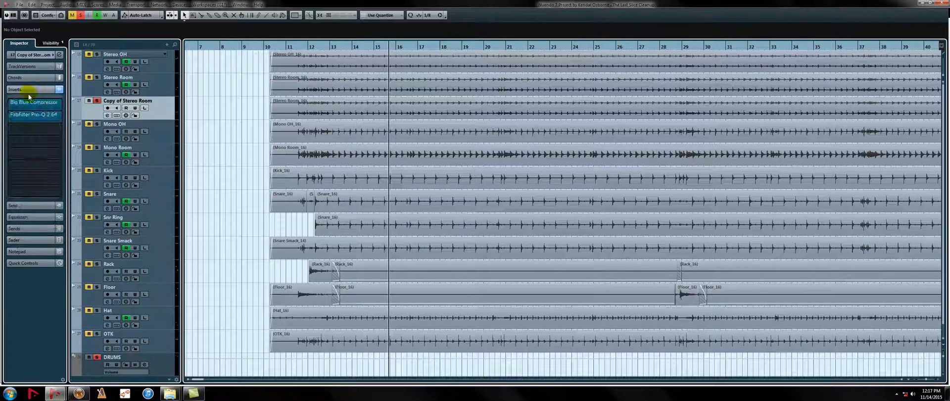
pyautogui.click(17, 118)
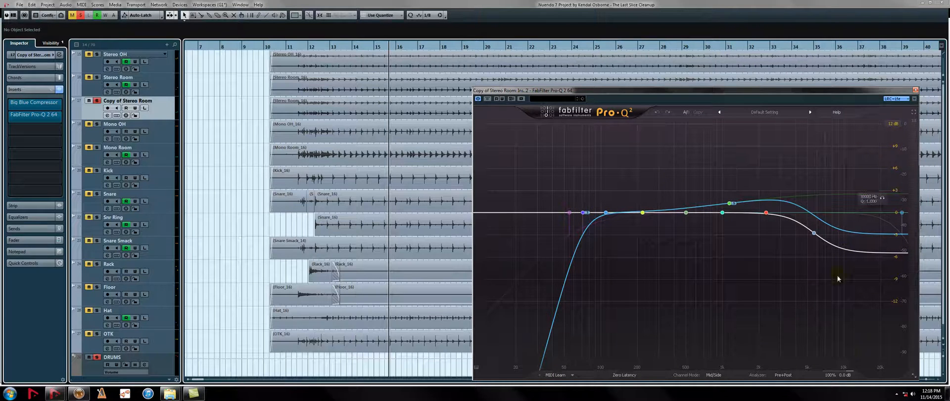
pyautogui.click(915, 90)
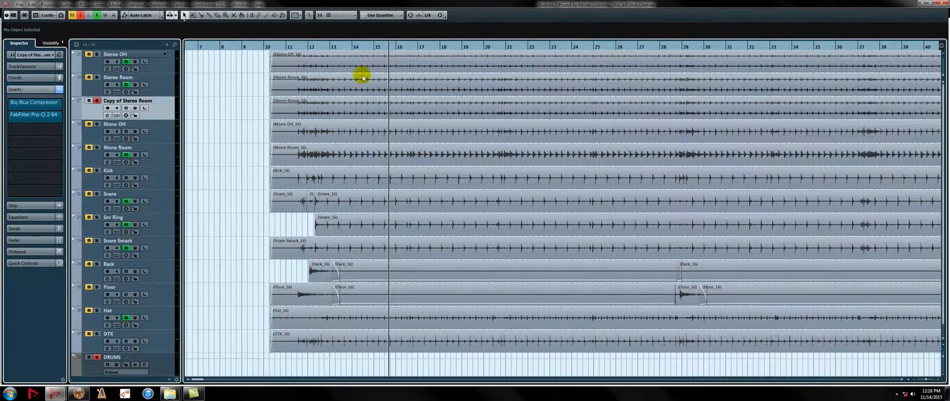
# Compare Copy of Stereo Room with the unprocessed Stereo Room by soloing them alternately during playback
pyautogui.click(97, 101)
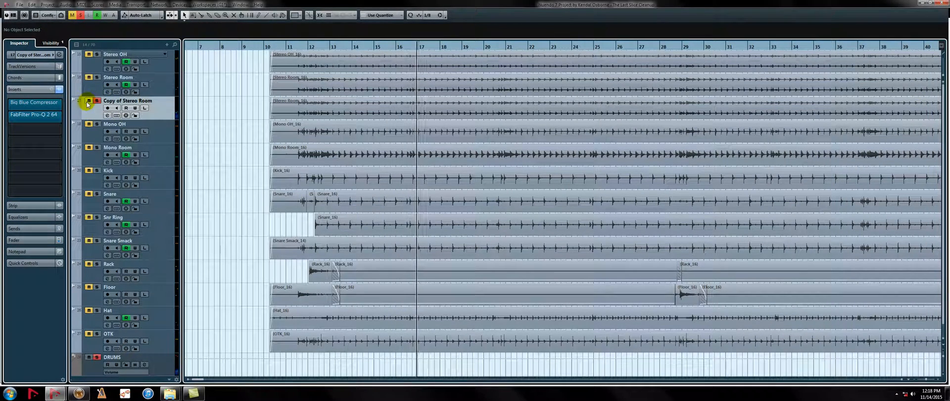
pyautogui.click(97, 78)
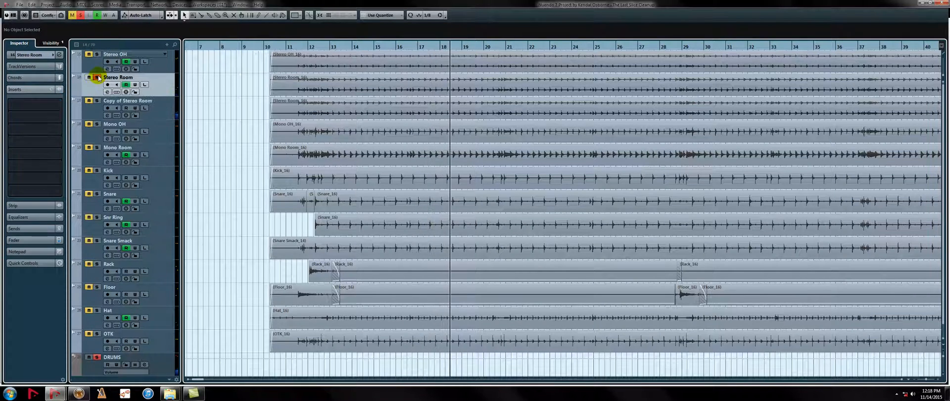
pyautogui.click(97, 101)
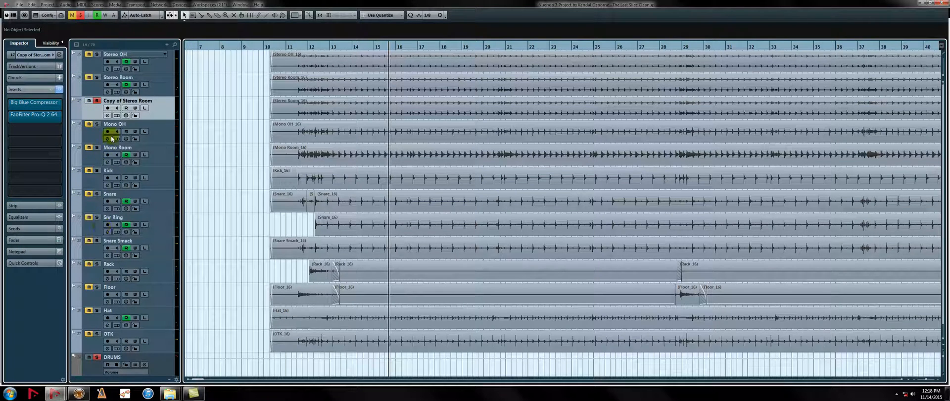
# Solo the whole DRUMS folder and listen with Copy of Stereo Room taken out of the solo and put back in
pyautogui.click(98, 362)
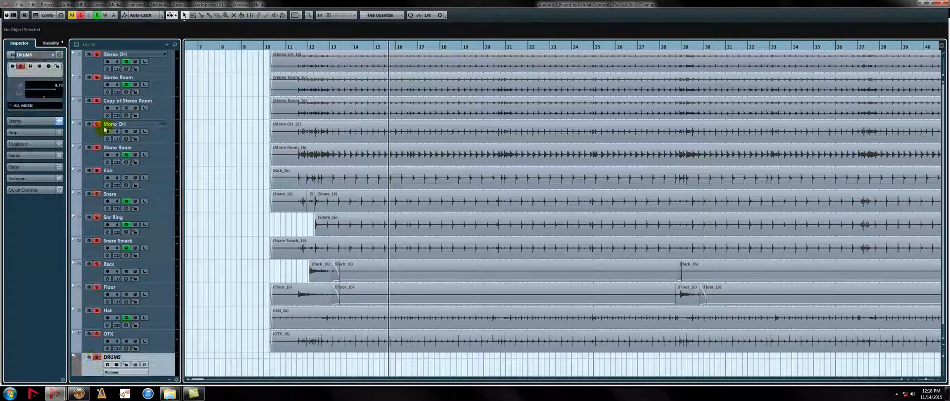
pyautogui.click(96, 102)
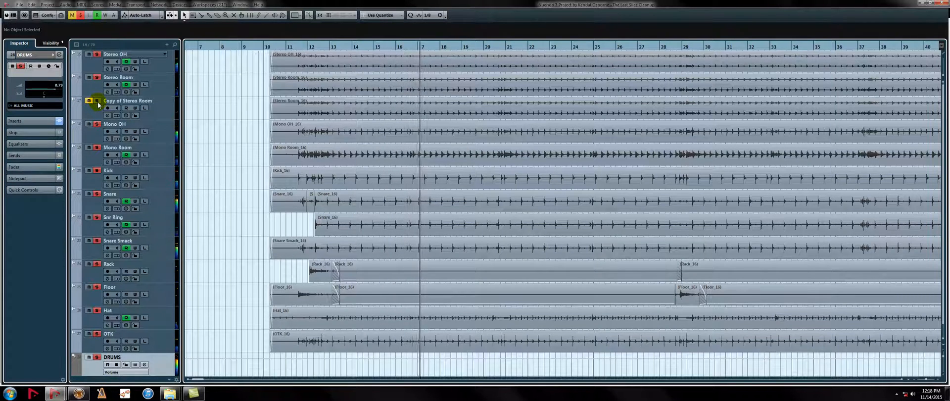
pyautogui.click(97, 102)
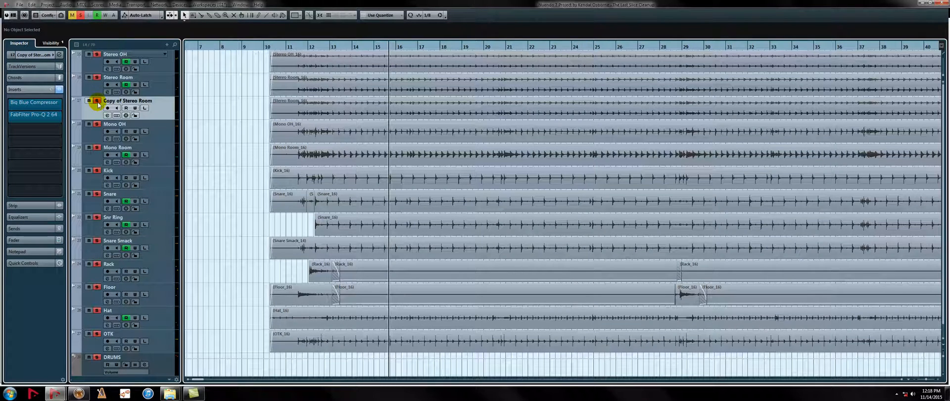
# Play the soloed drums from around bar 26, first without Copy of Stereo Room and again with it soloed, and stop playback
pyautogui.click(628, 48)
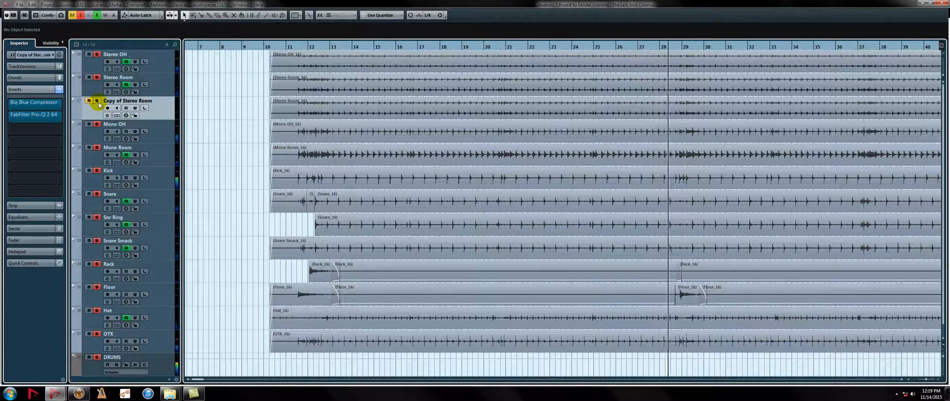
pyautogui.press('space')
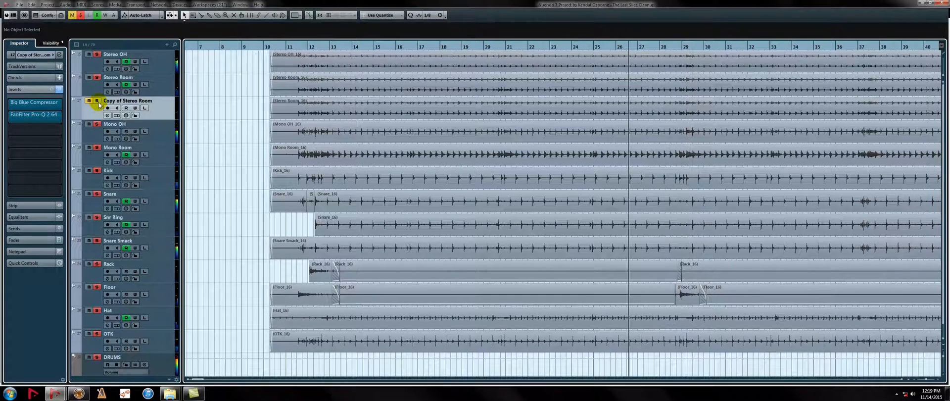
pyautogui.click(99, 102)
pyautogui.press('space')
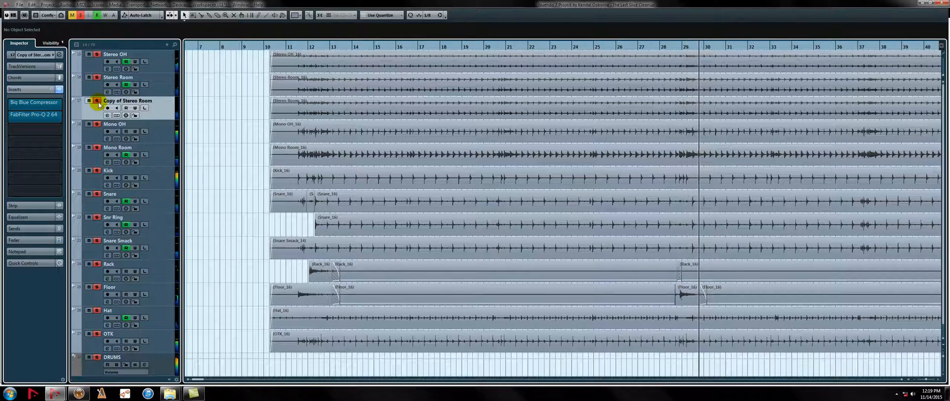
pyautogui.press('space')
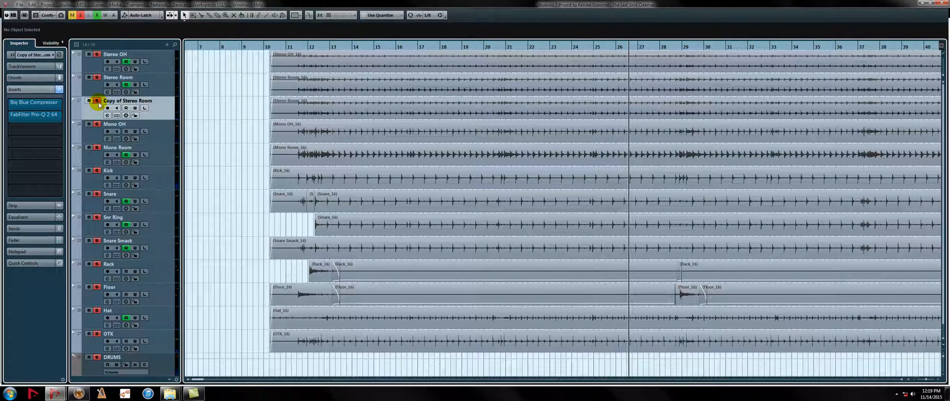